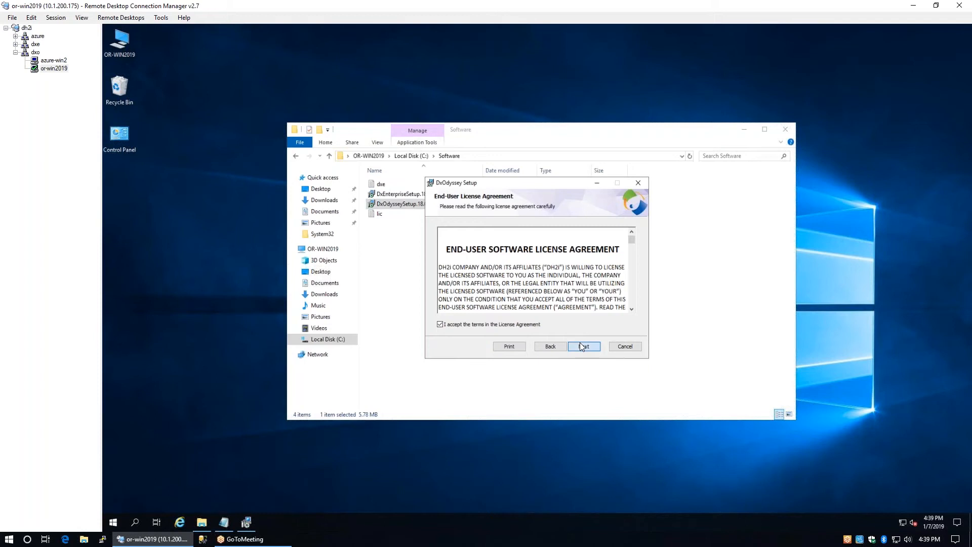
Complete the DxOdyssey installation on or-win2019 with the accepted license agreement, allowing the installer to change the device
{"action": "left_click", "coordinate": [580, 342]}
{"action": "left_click", "coordinate": [582, 347]}
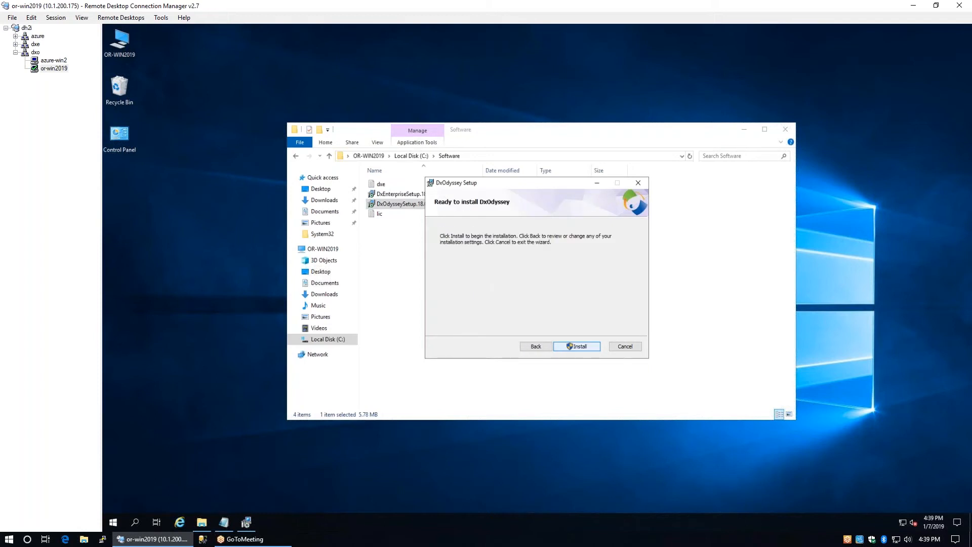
{"action": "left_click", "coordinate": [577, 347]}
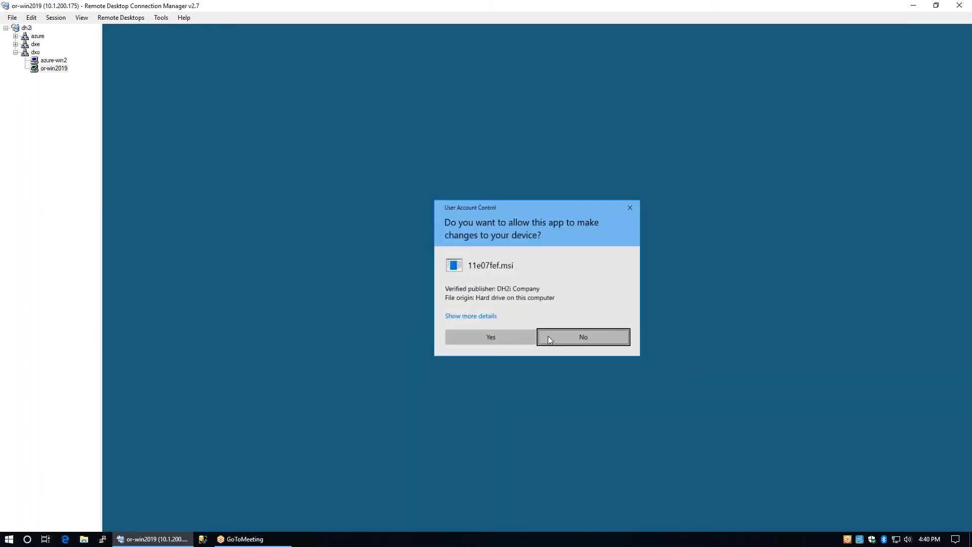
{"action": "left_click", "coordinate": [529, 337]}
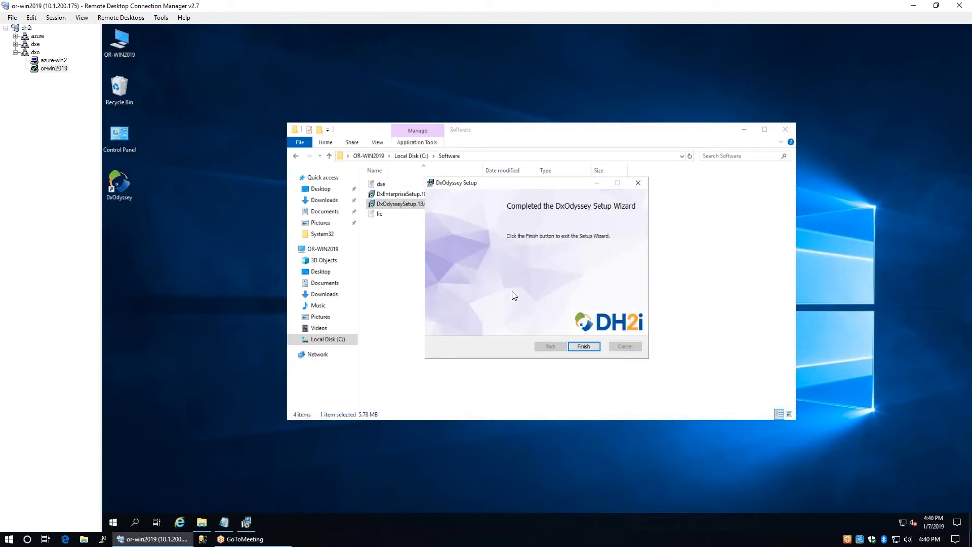
{"action": "left_click", "coordinate": [585, 347]}
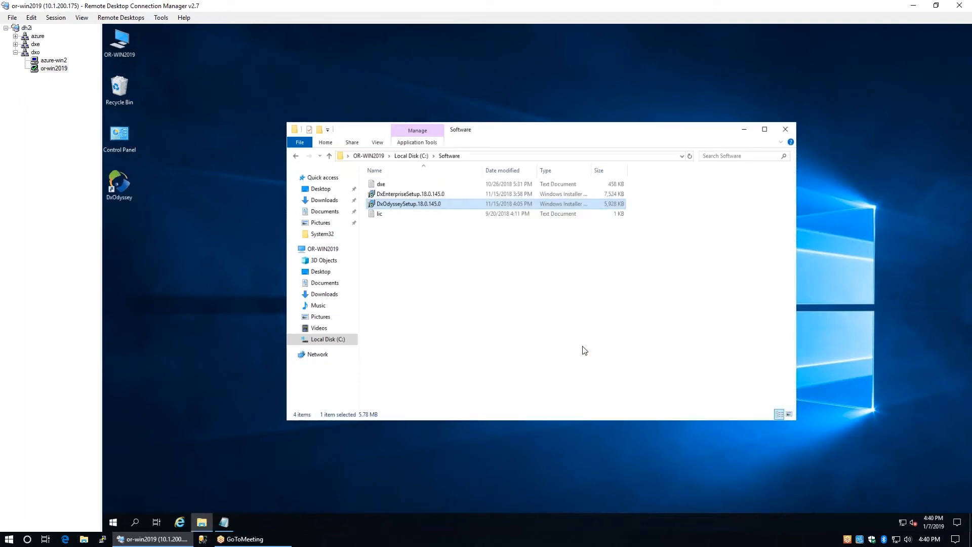
Run DxOdyssey as administrator on or-win2019 and allow it to make changes to the device
{"action": "left_click", "coordinate": [111, 188]}
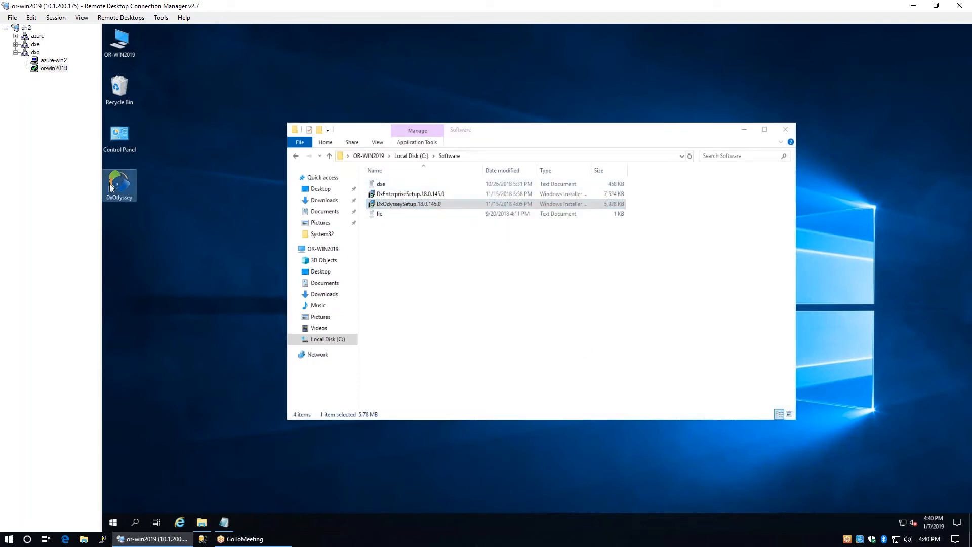
{"action": "right_click", "coordinate": [111, 188]}
{"action": "left_click", "coordinate": [135, 211]}
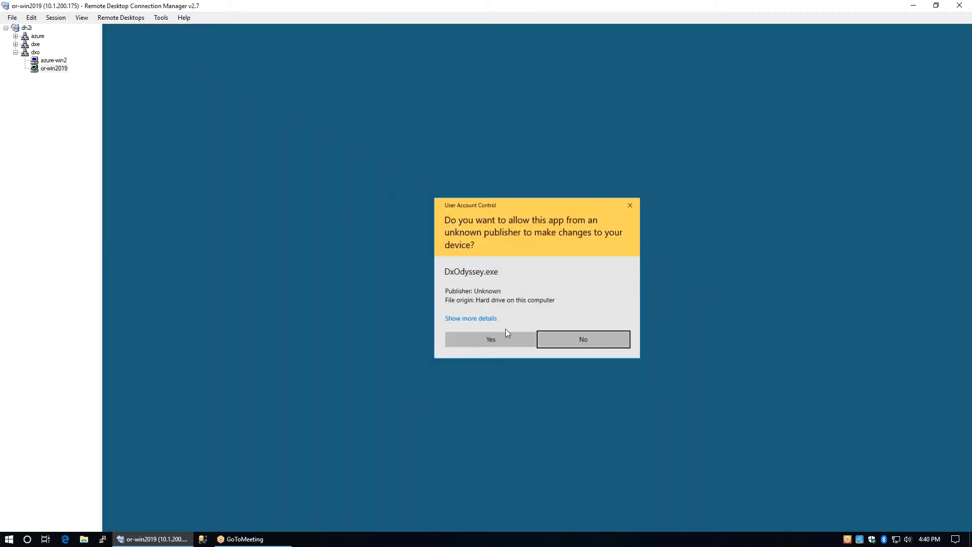
{"action": "left_click", "coordinate": [507, 340]}
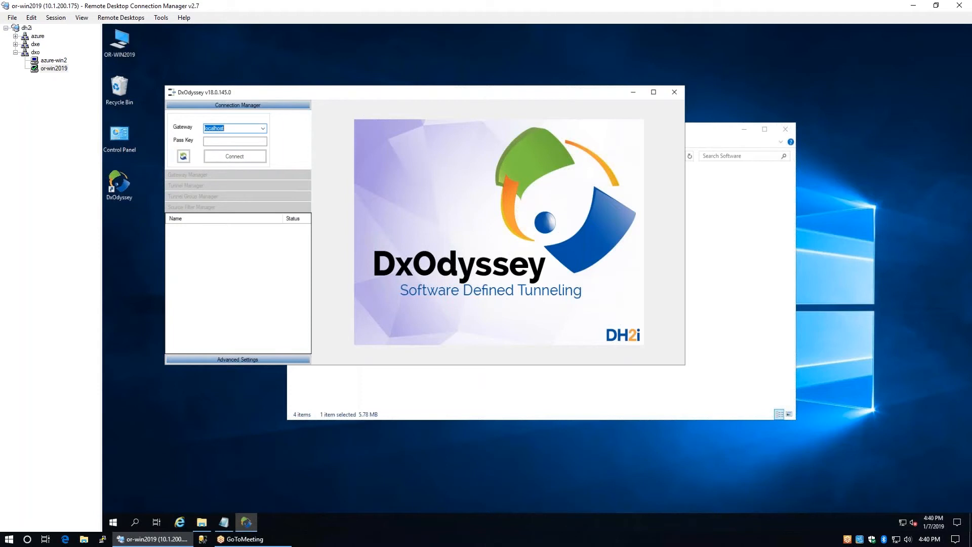
Connect to the localhost gateway and keep its current interface address for gateway communication
{"action": "key", "text": "Return"}
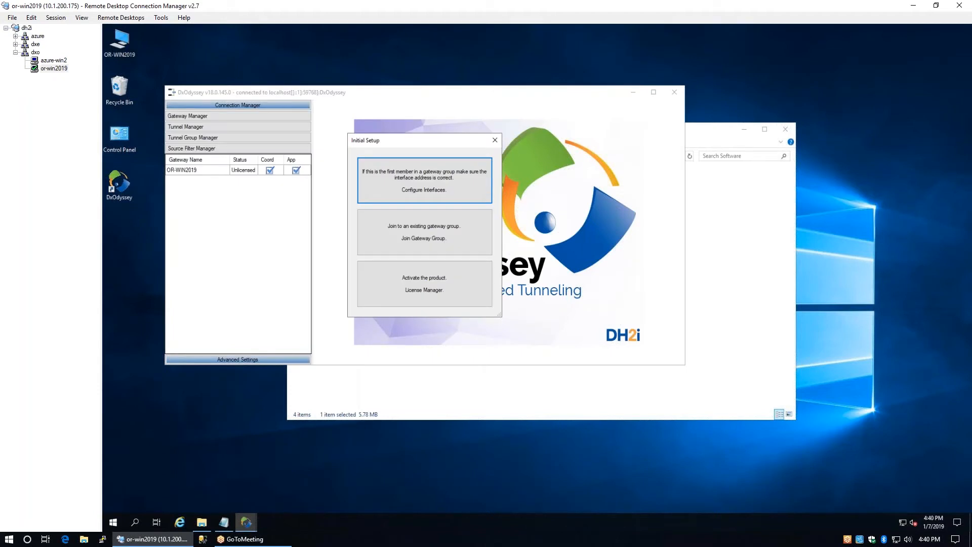
{"action": "left_click", "coordinate": [419, 188]}
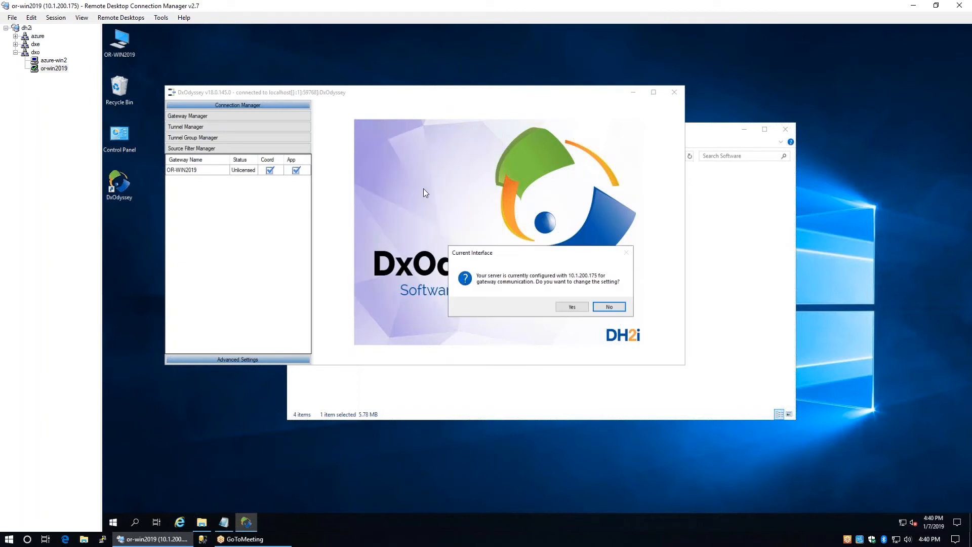
{"action": "left_click", "coordinate": [609, 308]}
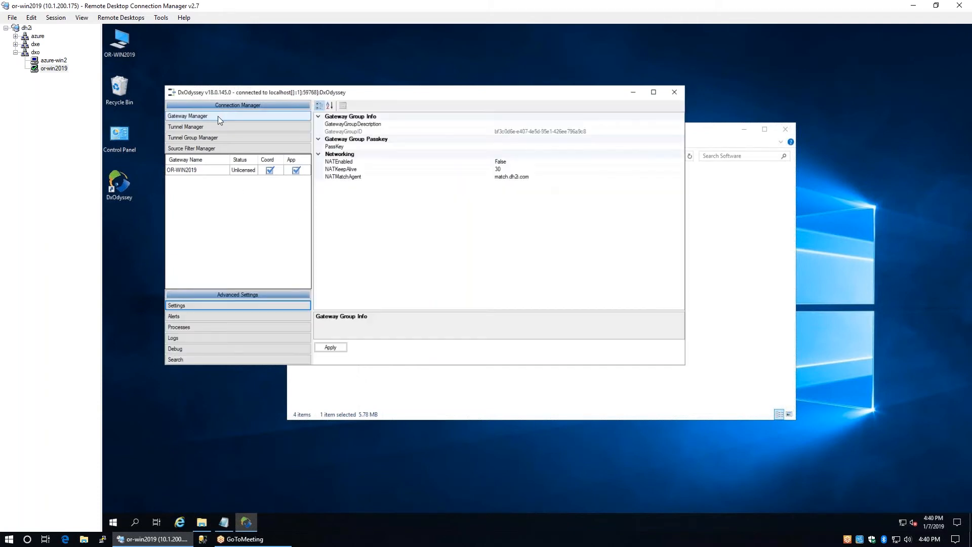
Activate the OR-WIN2019 gateway by pasting the license key in the License Manager and accepting the EULA
{"action": "left_click", "coordinate": [218, 116]}
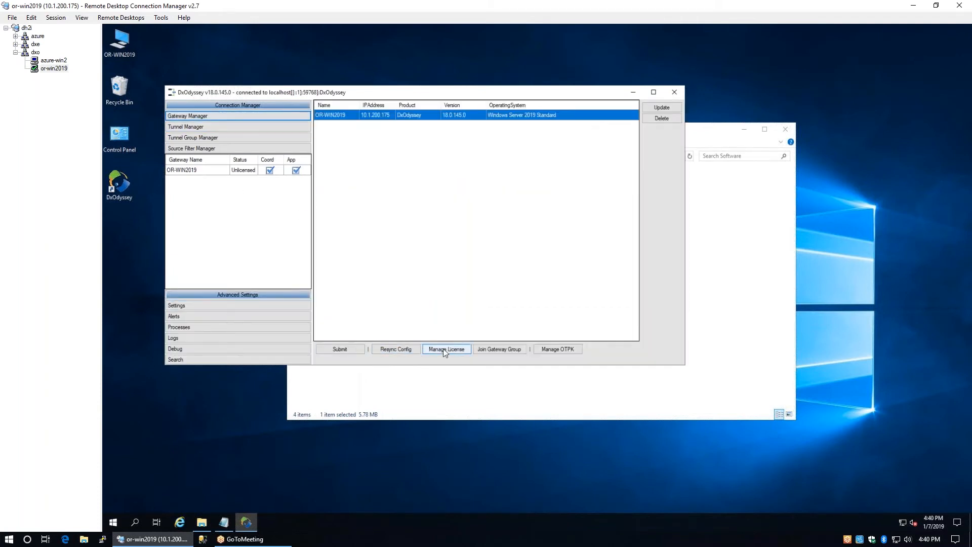
{"action": "left_click", "coordinate": [444, 350]}
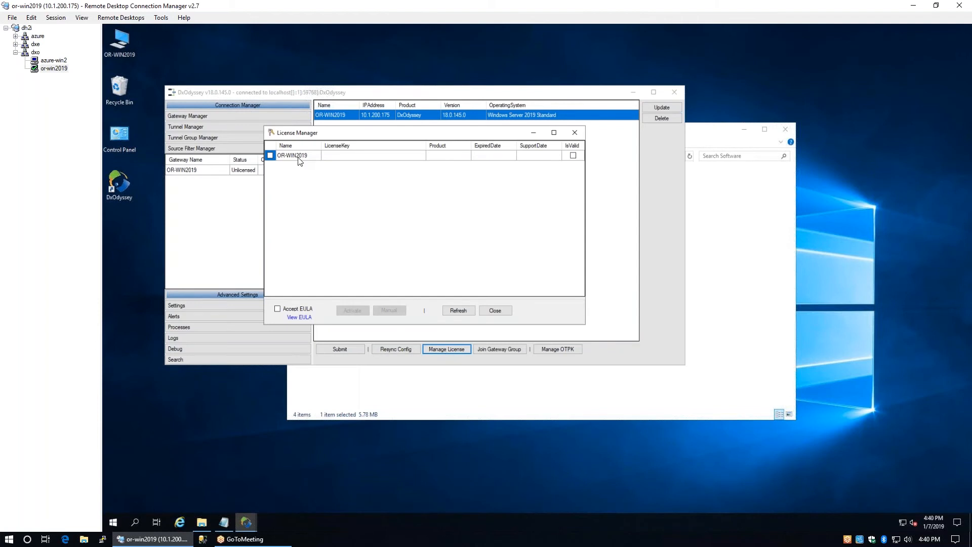
{"action": "left_click", "coordinate": [336, 156]}
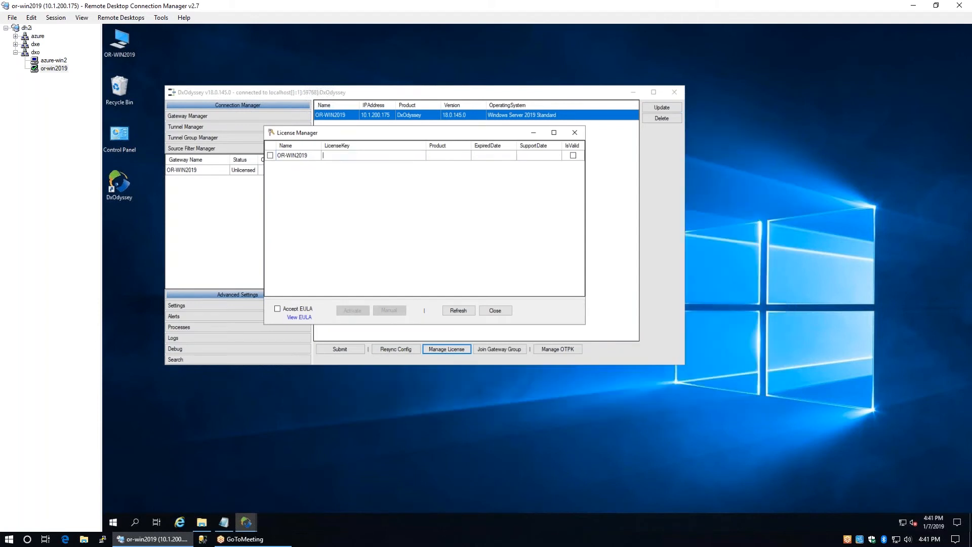
{"action": "key", "text": "ctrl+v"}
{"action": "left_click", "coordinate": [270, 156]}
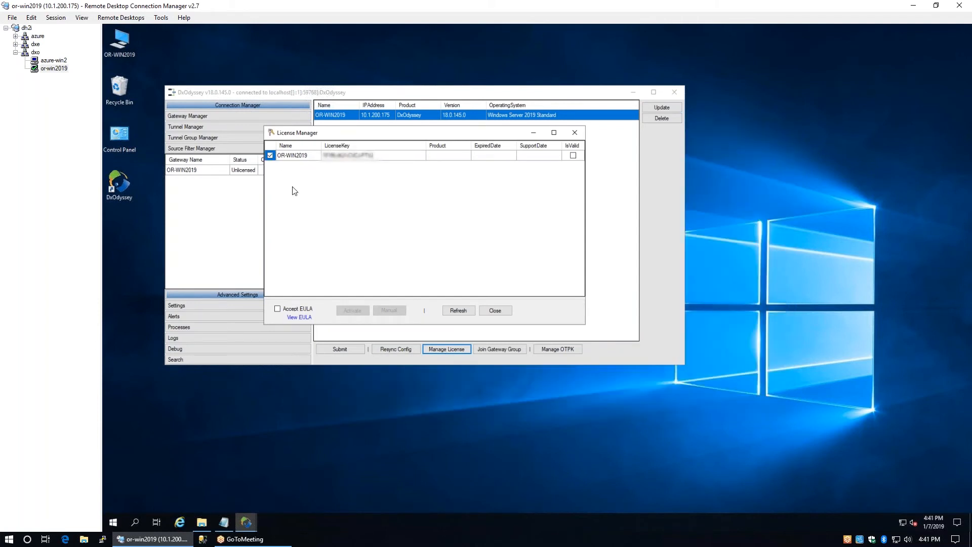
{"action": "left_click", "coordinate": [306, 310]}
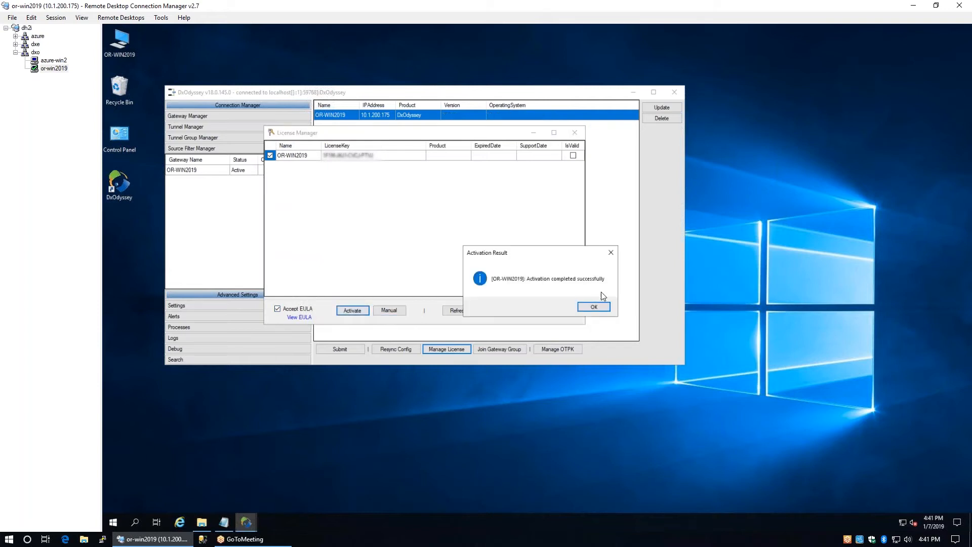
{"action": "left_click", "coordinate": [602, 308]}
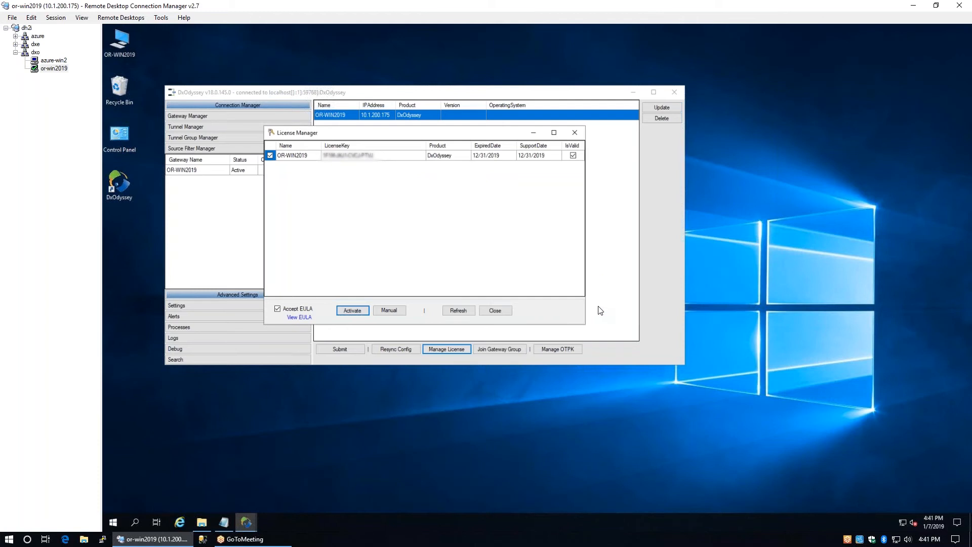
{"action": "left_click", "coordinate": [495, 311]}
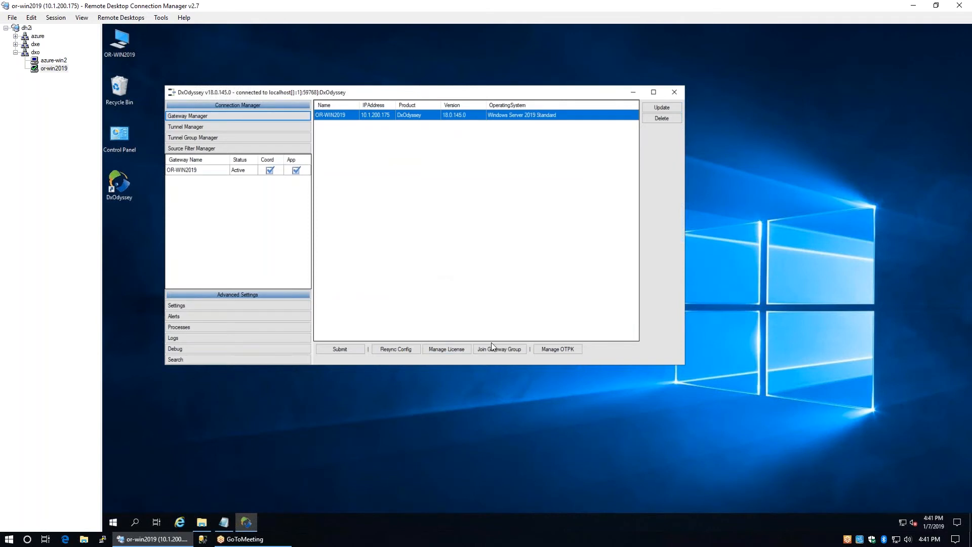
Generate a new one-time passkey for the gateway group, valid until January 7, 2019 at 5:00:00 PM
{"action": "left_click", "coordinate": [546, 349]}
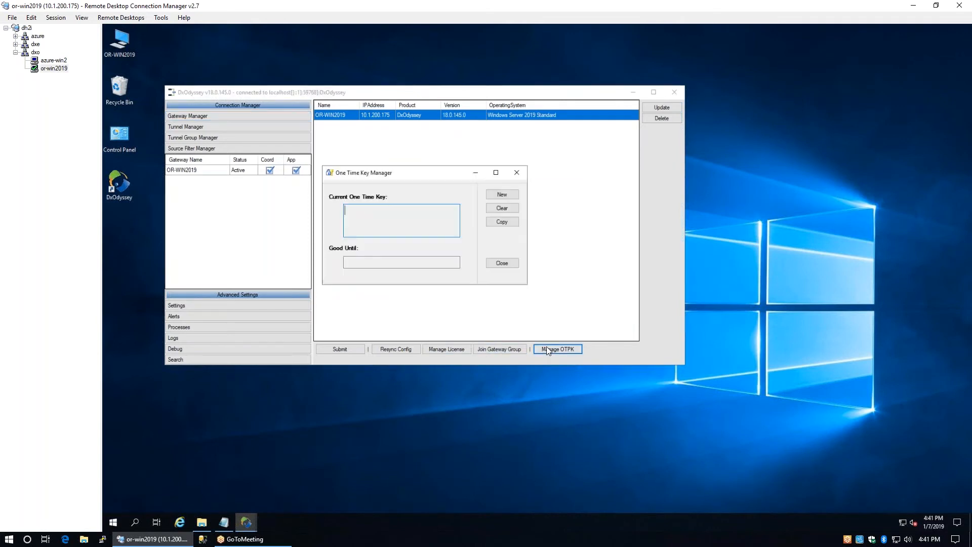
{"action": "left_click", "coordinate": [499, 197]}
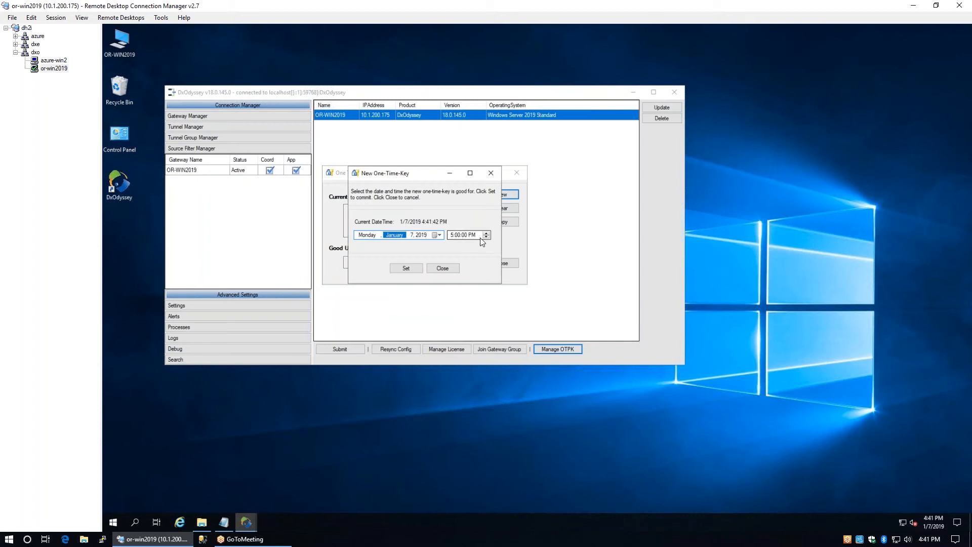
{"action": "left_click", "coordinate": [415, 269]}
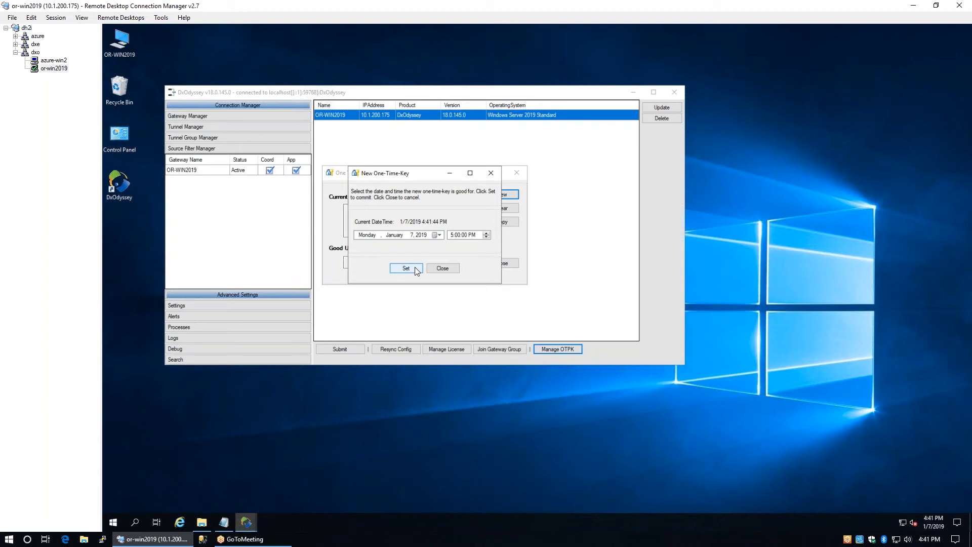
{"action": "left_click", "coordinate": [415, 266]}
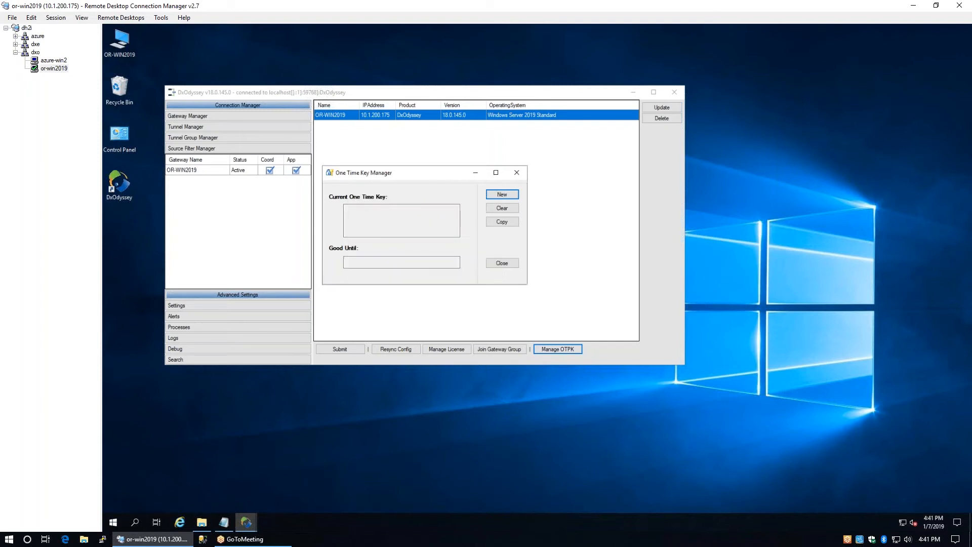
Copy the entire generated one-time key and close the One Time Key Manager
{"action": "left_click_drag", "start_coordinate": [394, 220], "coordinate": [346, 210]}
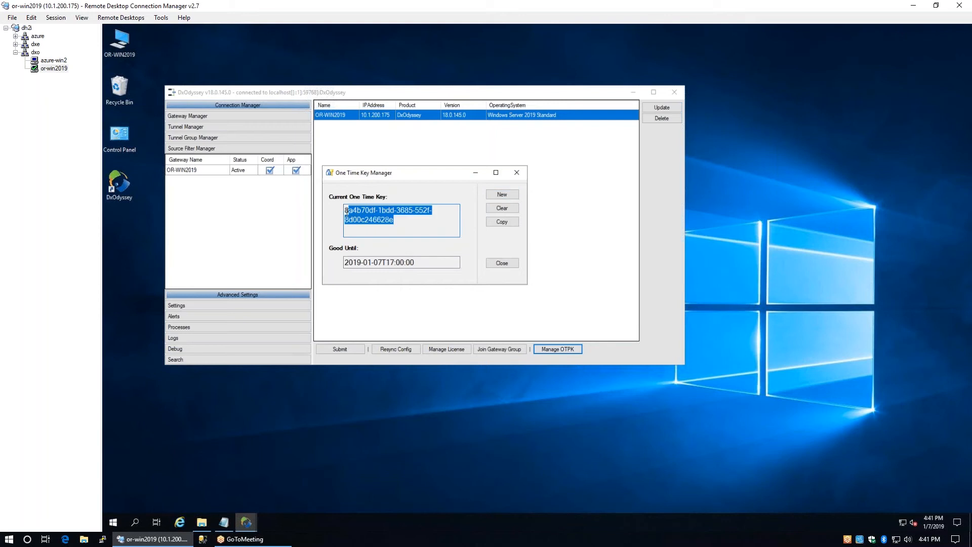
{"action": "right_click", "coordinate": [353, 211]}
{"action": "left_click", "coordinate": [308, 242]}
{"action": "left_click", "coordinate": [512, 264]}
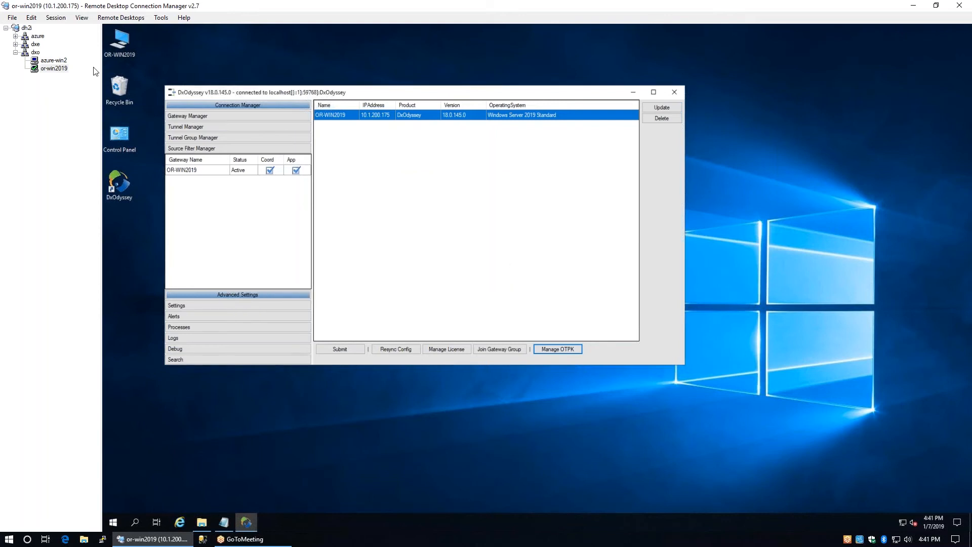
Switch to the azure-win2 remote session and open the Software folder on Local Disk (C:)
{"action": "left_click", "coordinate": [62, 61]}
{"action": "left_click", "coordinate": [219, 151]}
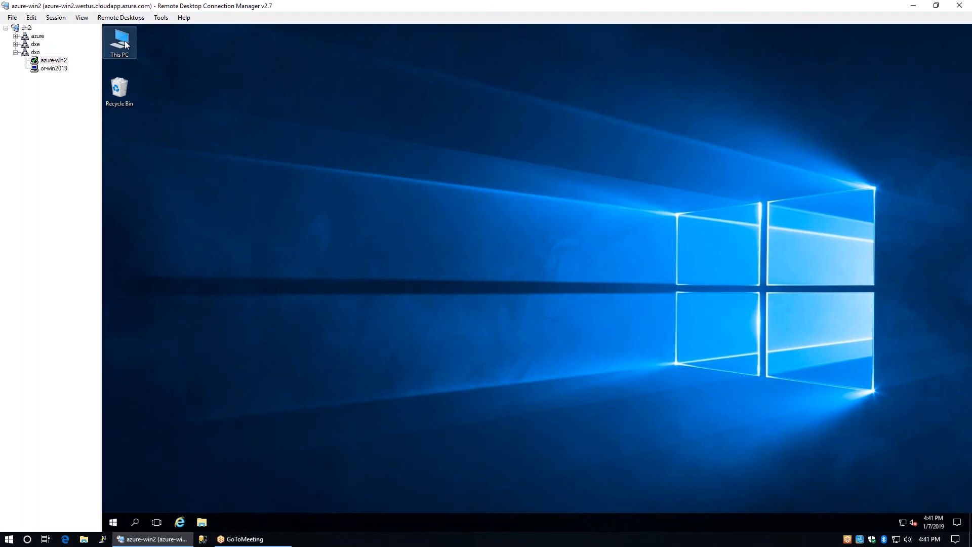
{"action": "double_click", "coordinate": [122, 42]}
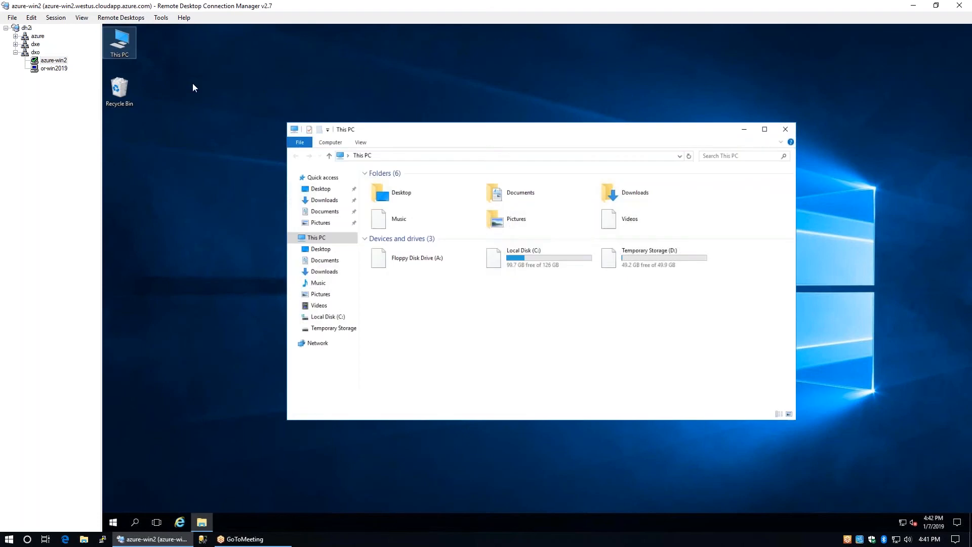
{"action": "left_click", "coordinate": [511, 260]}
{"action": "double_click", "coordinate": [510, 257]}
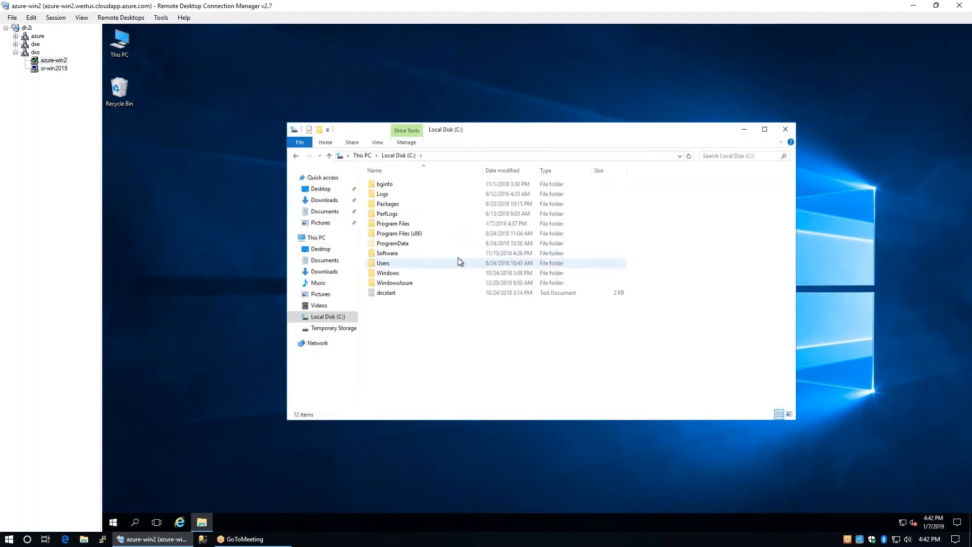
{"action": "left_click", "coordinate": [389, 254]}
{"action": "double_click", "coordinate": [390, 254]}
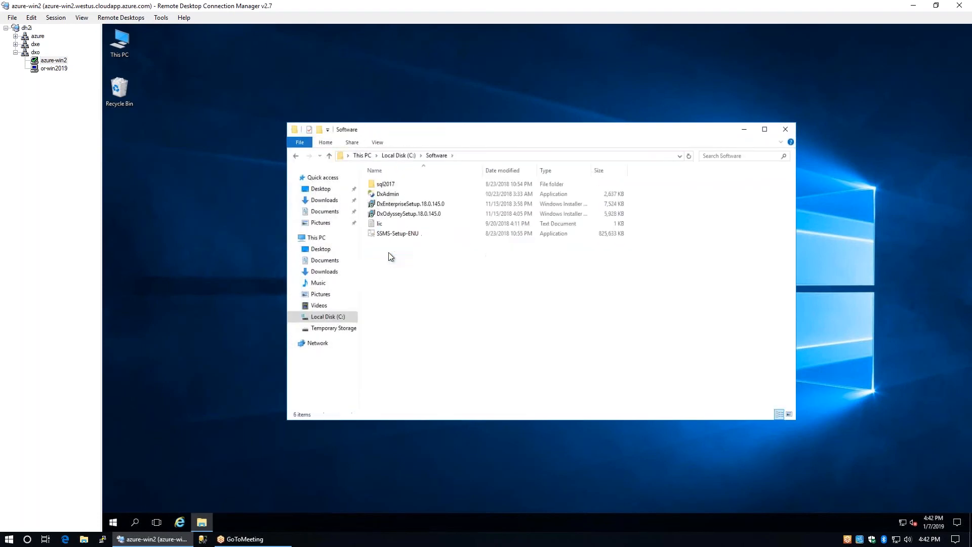
Install DxOdyssey from DxOdysseySetup.18.0.145.0, accepting the license terms and keeping the default destination folder and desktop shortcut
{"action": "double_click", "coordinate": [393, 216]}
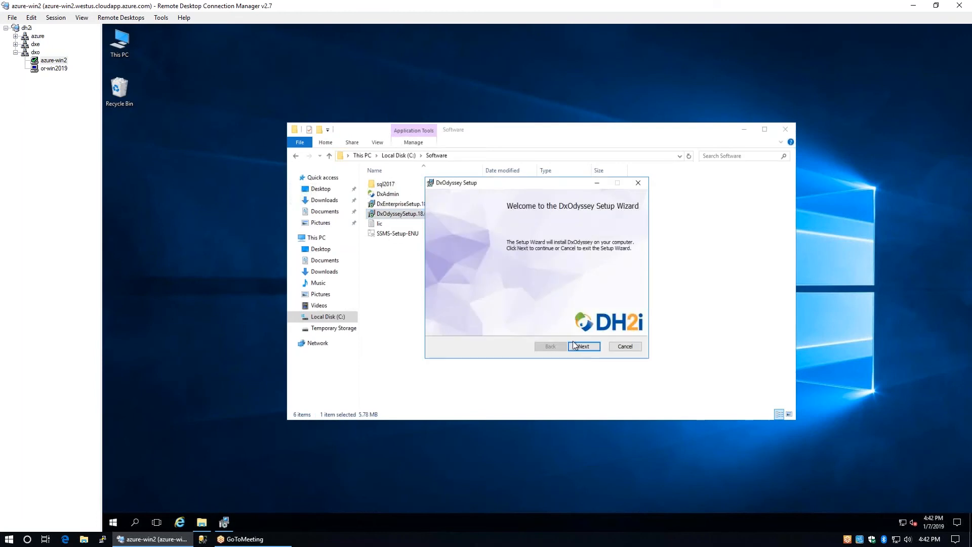
{"action": "left_click", "coordinate": [573, 342]}
{"action": "left_click", "coordinate": [512, 322]}
{"action": "left_click", "coordinate": [582, 342]}
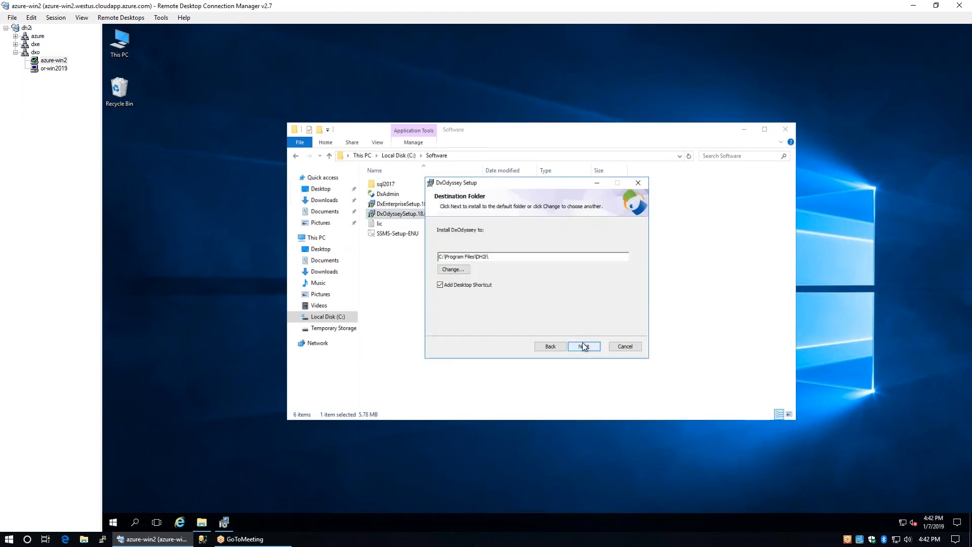
{"action": "left_click", "coordinate": [575, 343]}
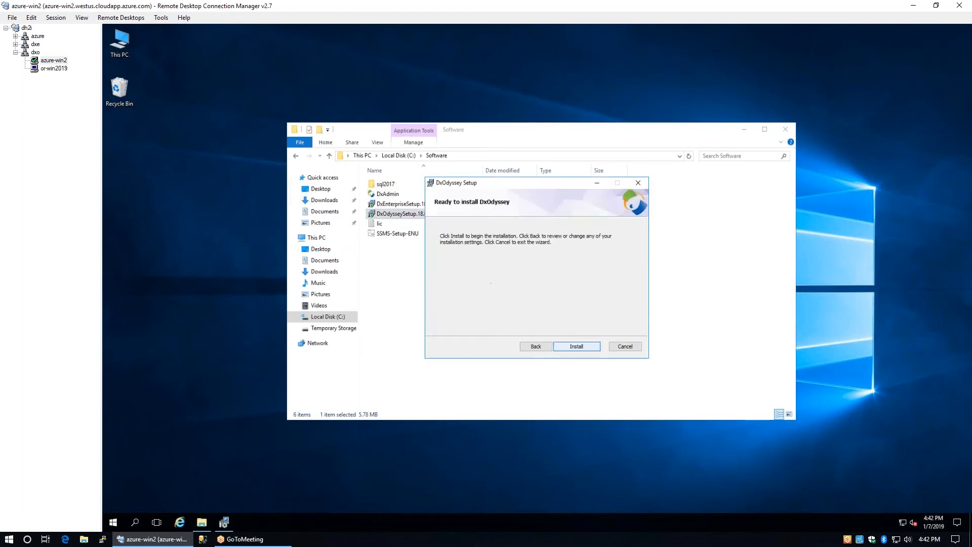
{"action": "left_click", "coordinate": [575, 342]}
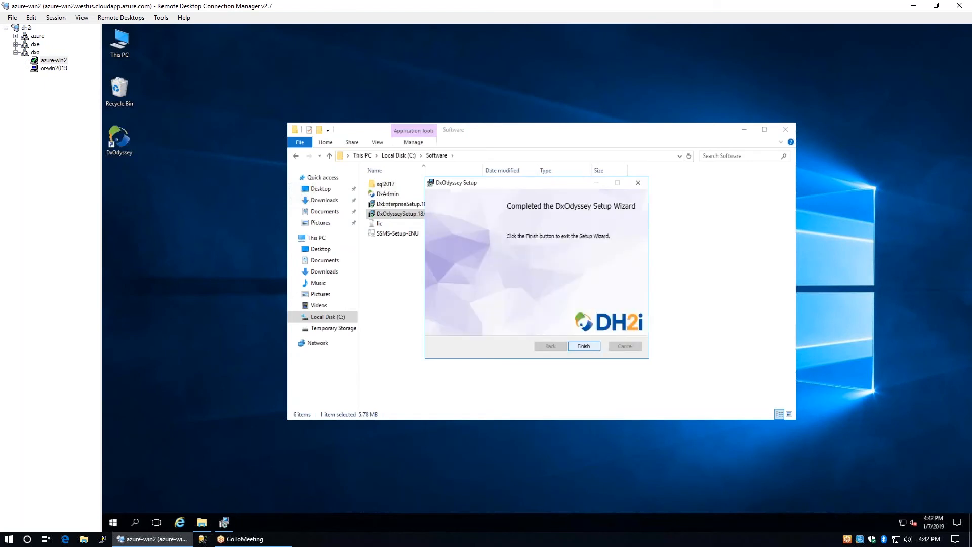
{"action": "key", "text": "Return"}
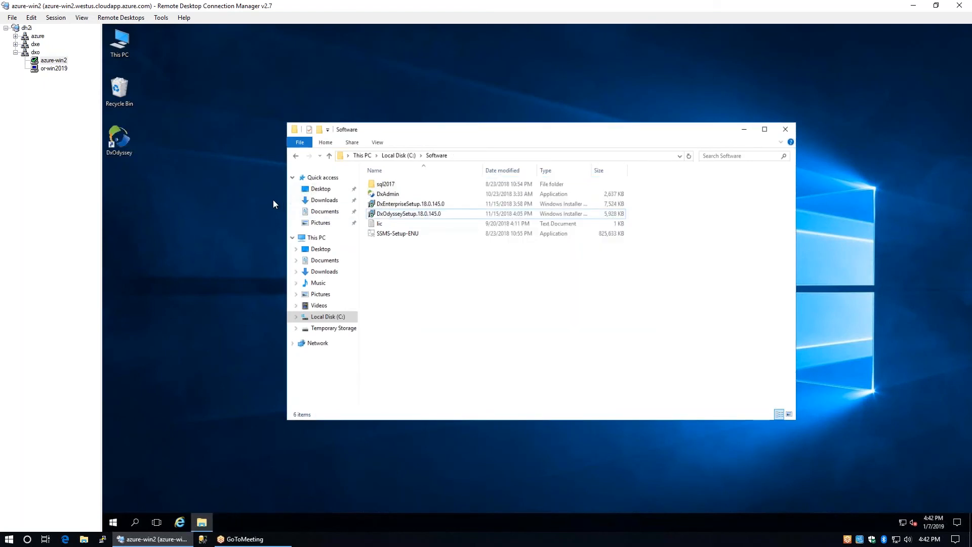
Run DxOdyssey as administrator on azure-win2 and connect to the localhost gateway
{"action": "right_click", "coordinate": [114, 138]}
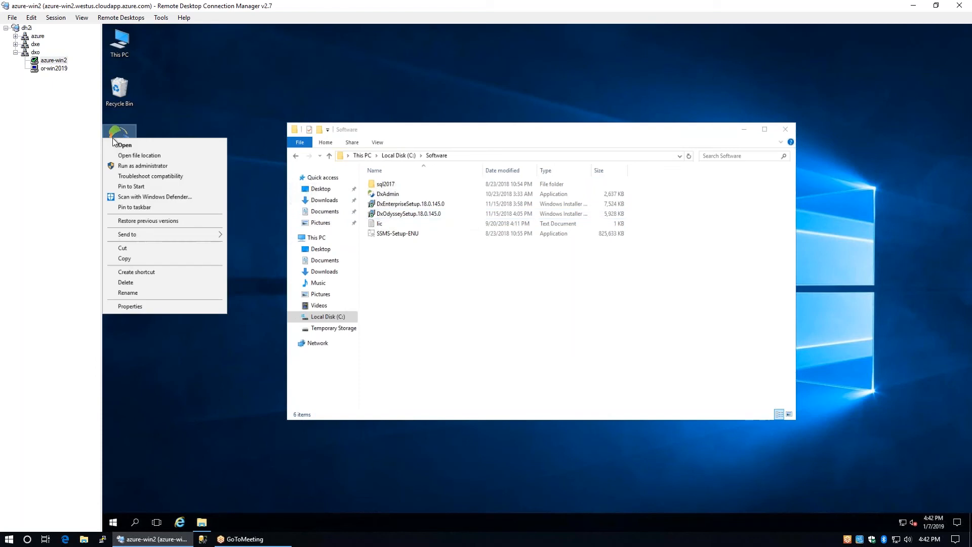
{"action": "left_click", "coordinate": [148, 165]}
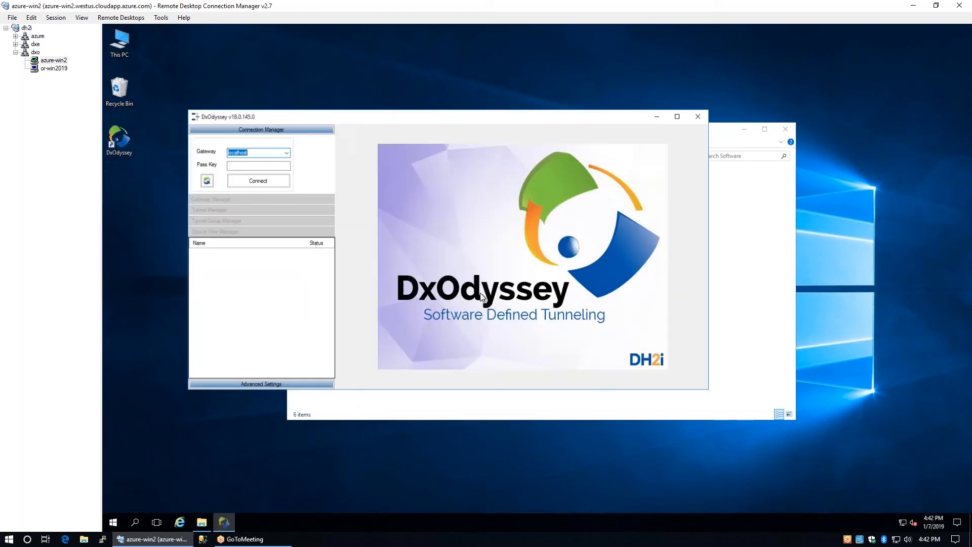
{"action": "left_click", "coordinate": [281, 183]}
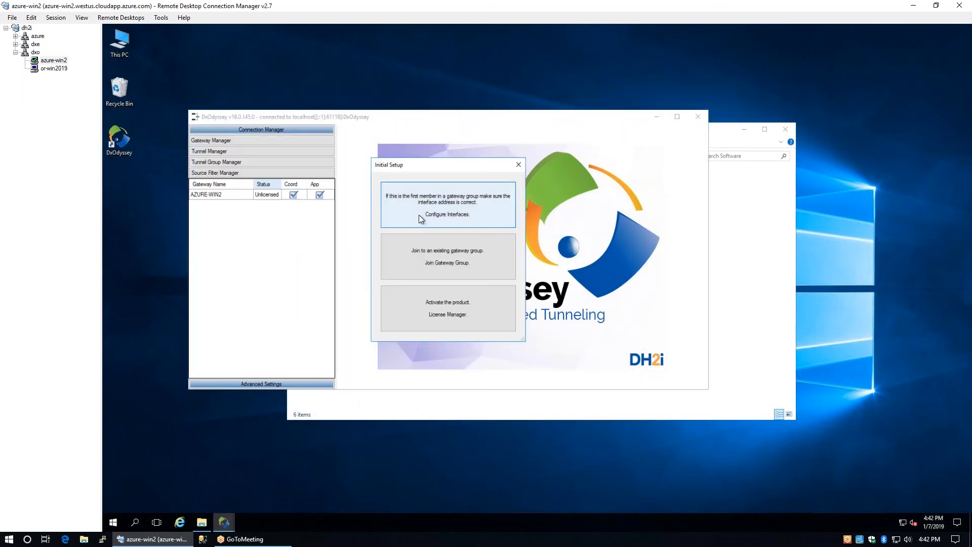
Review the interface selection for AZURE-WIN2's gateway communication in the initial setup and leave it without saving changes
{"action": "left_click", "coordinate": [419, 217]}
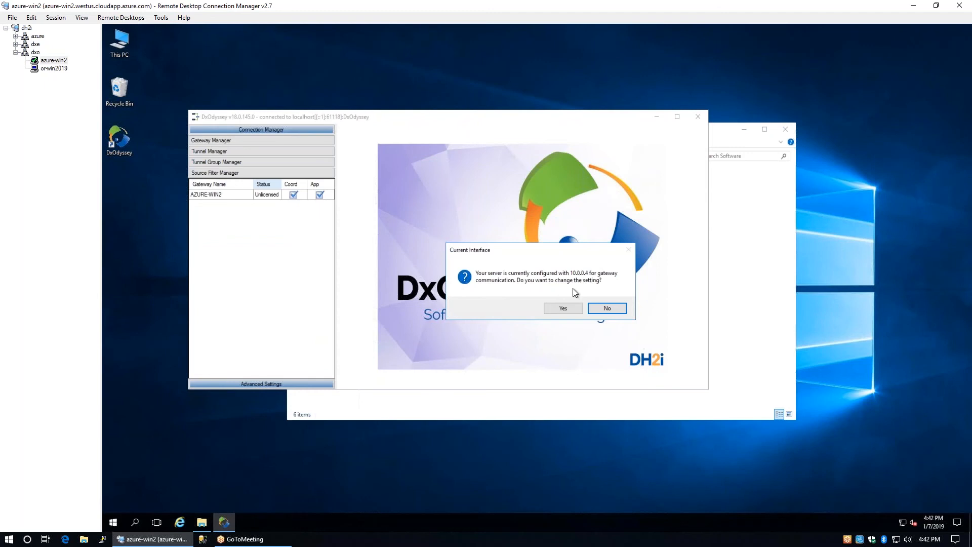
{"action": "left_click", "coordinate": [564, 309]}
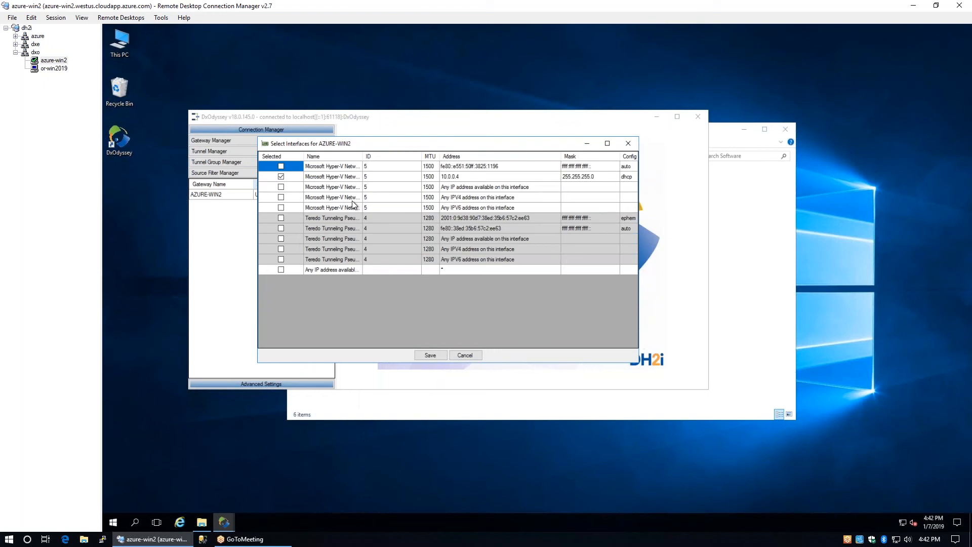
{"action": "left_click", "coordinate": [458, 356]}
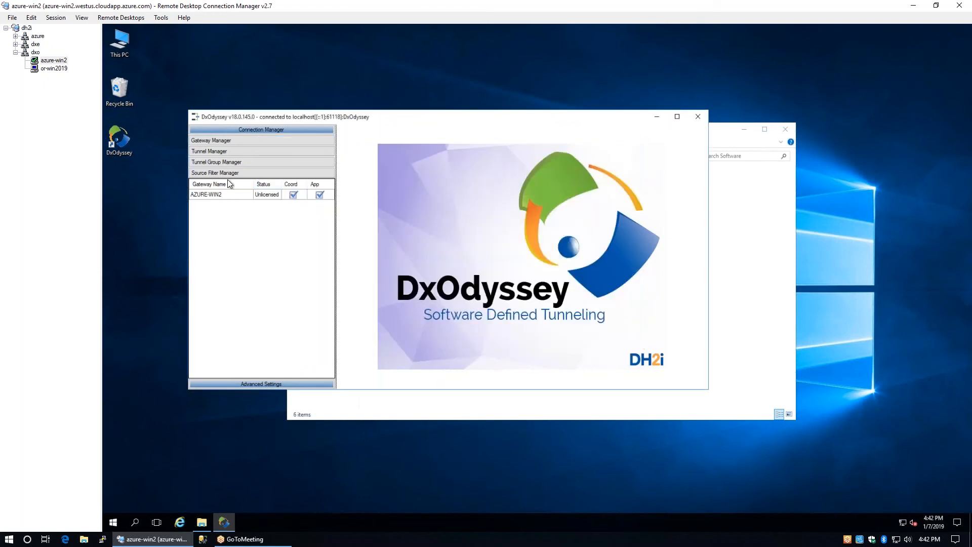
Start joining localhost to a gateway group through the NAT match making agent and paste the copied one-time key as the pass key
{"action": "left_click", "coordinate": [223, 142]}
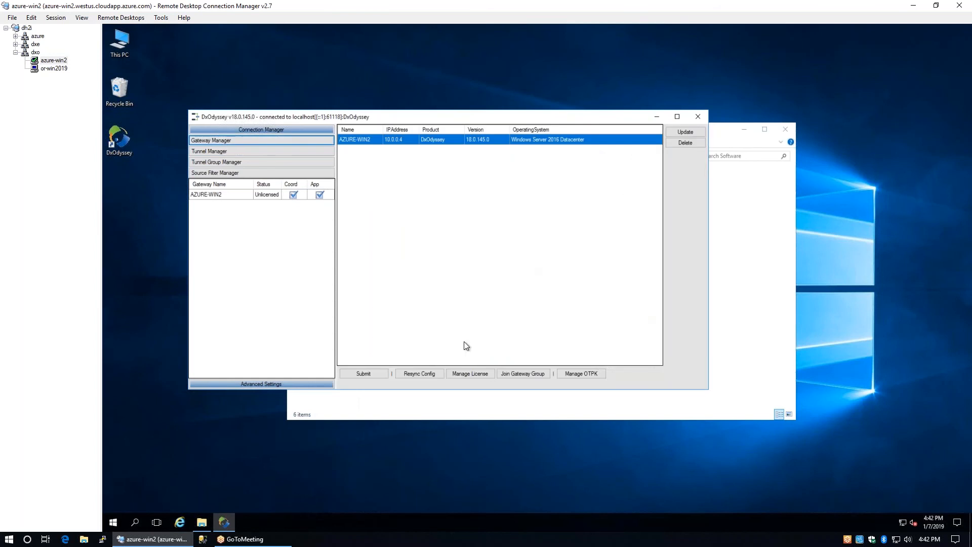
{"action": "left_click", "coordinate": [525, 375]}
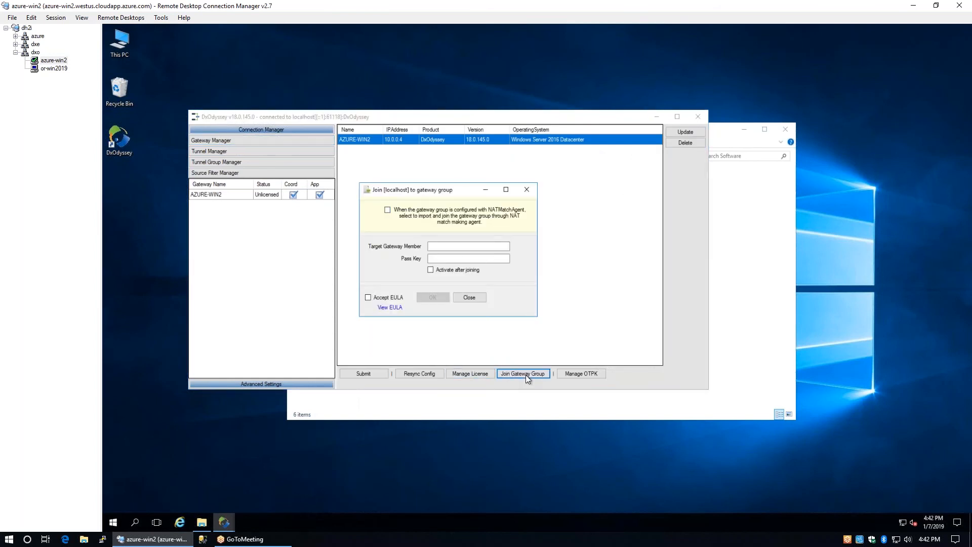
{"action": "left_click", "coordinate": [388, 210]}
{"action": "left_click", "coordinate": [448, 258]}
{"action": "right_click", "coordinate": [449, 259]}
{"action": "left_click", "coordinate": [395, 298]}
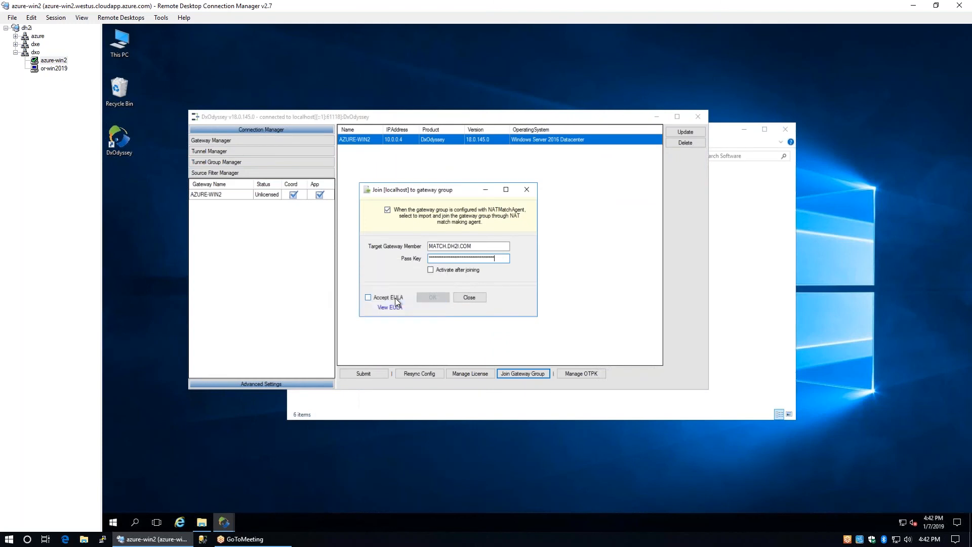
Join the gateway group with activation after joining and the EULA accepted, confirm the cluster change, and select OR-WIN2019 among the gateways
{"action": "left_click", "coordinate": [431, 270]}
{"action": "left_click", "coordinate": [384, 299]}
{"action": "left_click", "coordinate": [433, 297]}
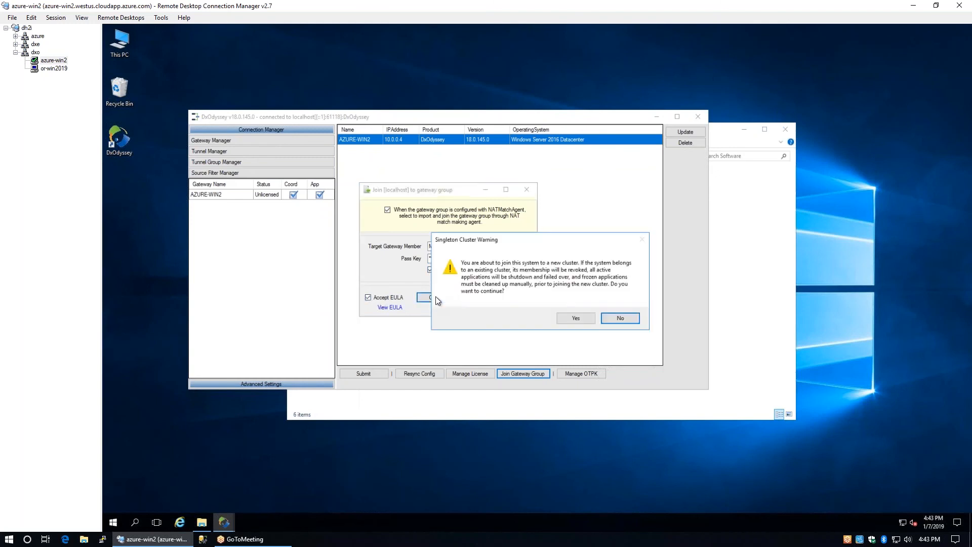
{"action": "left_click", "coordinate": [572, 318]}
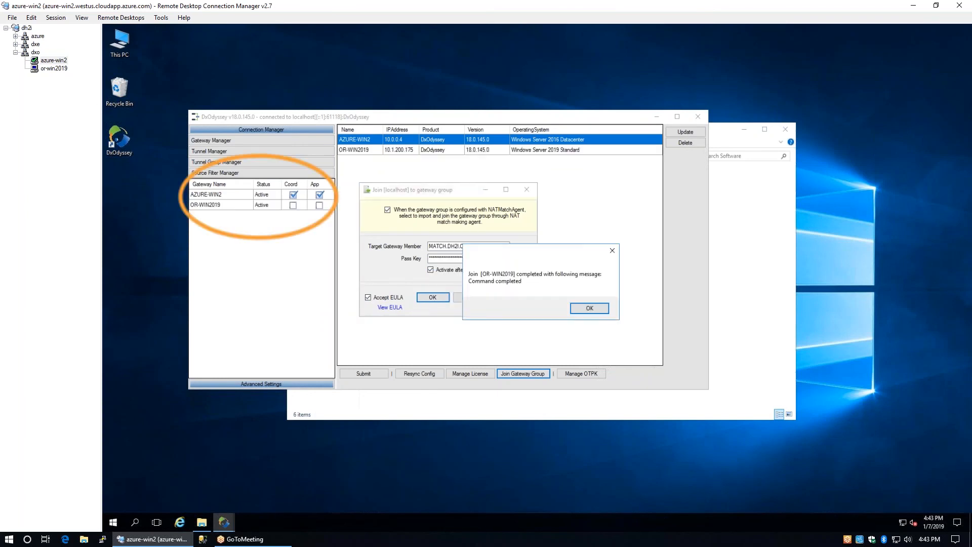
{"action": "left_click", "coordinate": [580, 309]}
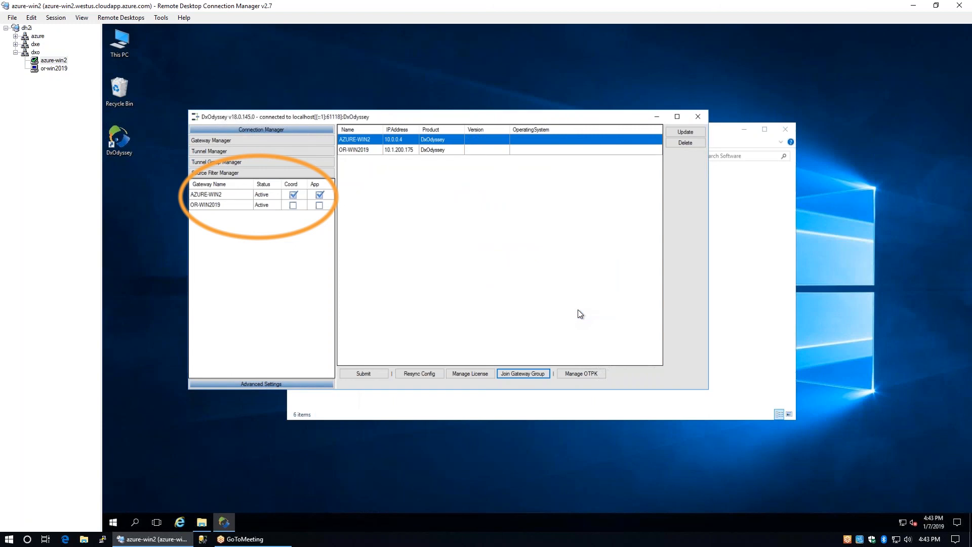
{"action": "left_click", "coordinate": [226, 206]}
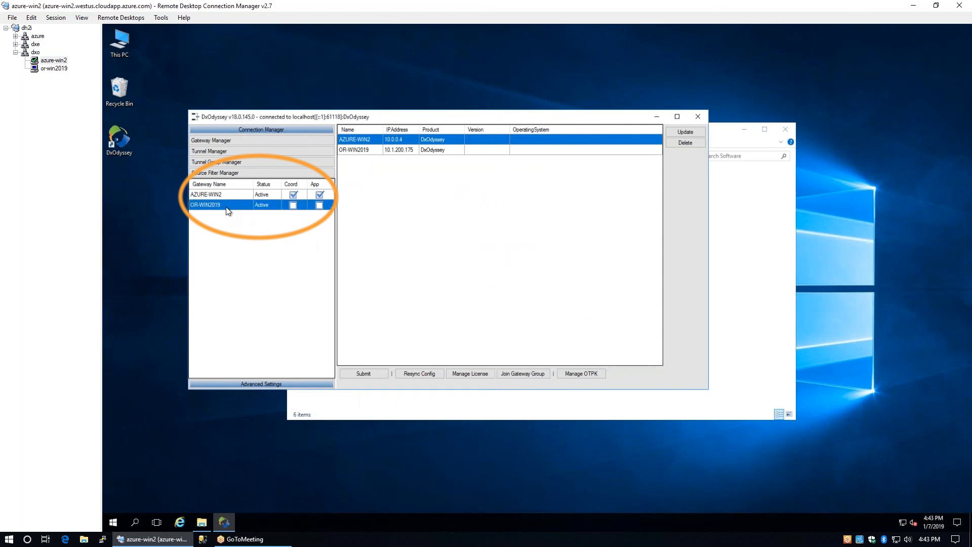